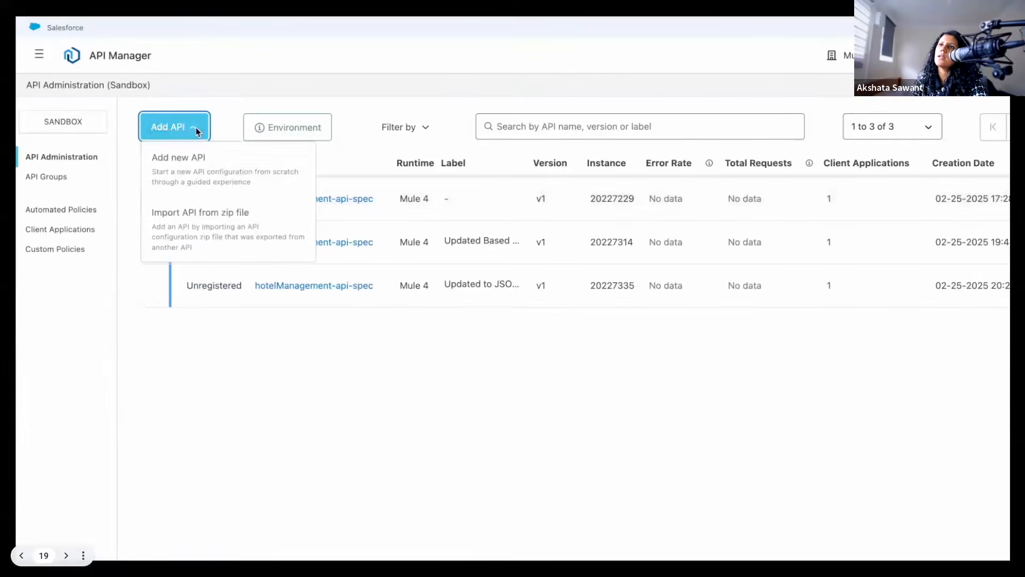
- Start a new API configuration with Mule Gateway as the runtime and continue to choosing the API
{"action": "left_click", "coordinate": [199, 156]}
{"action": "scroll", "coordinate": [202, 172], "scroll_direction": "down", "scroll_amount": 2}
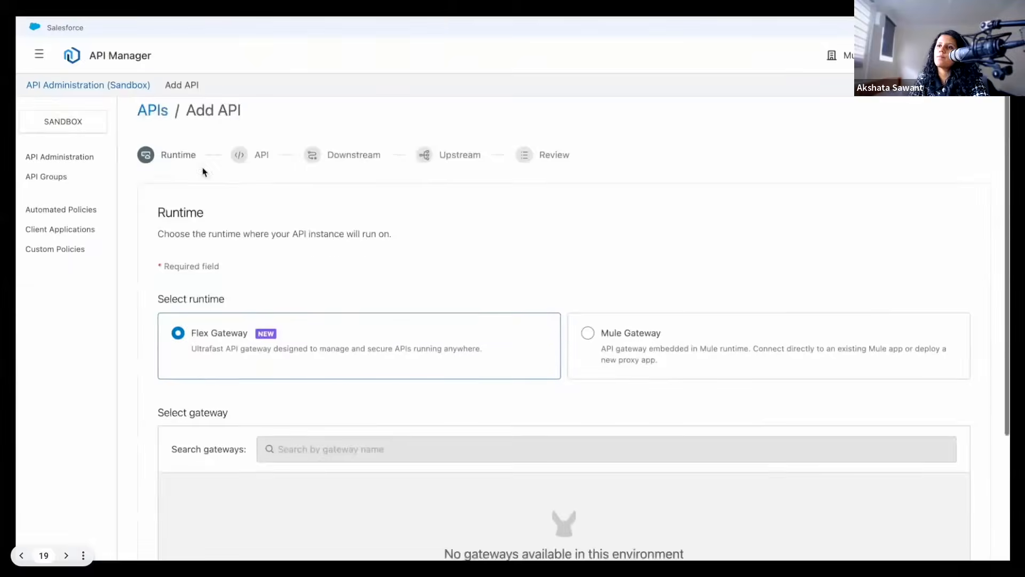
{"action": "left_click", "coordinate": [587, 293]}
{"action": "scroll", "coordinate": [678, 309], "scroll_direction": "down", "scroll_amount": 1}
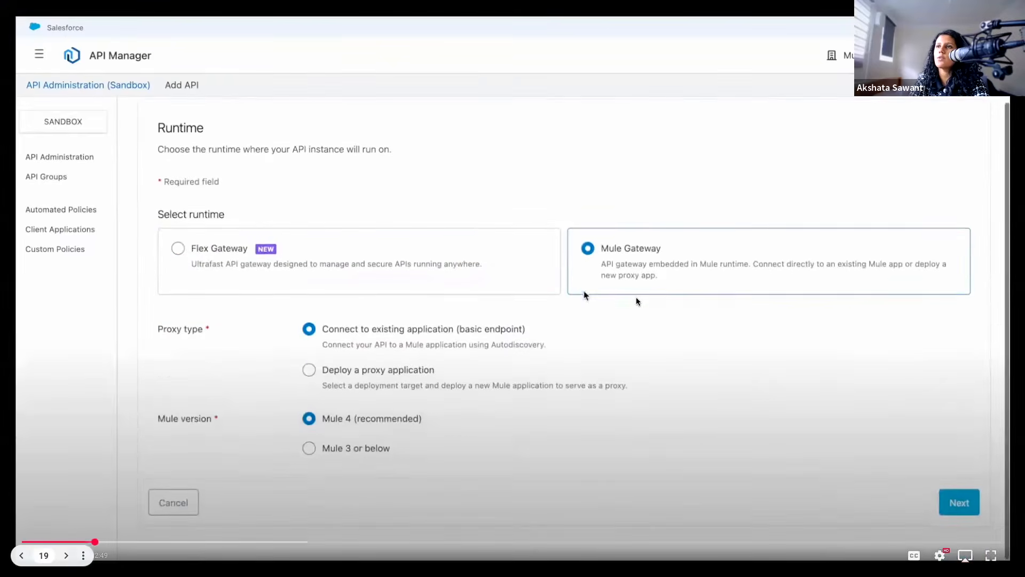
{"action": "left_click", "coordinate": [941, 503]}
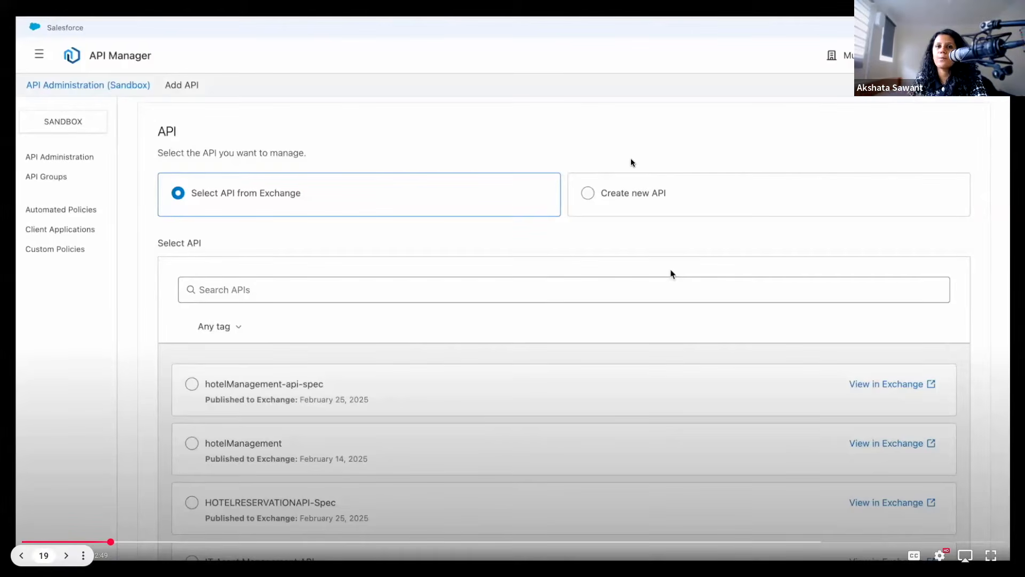
{"action": "left_click", "coordinate": [647, 241]}
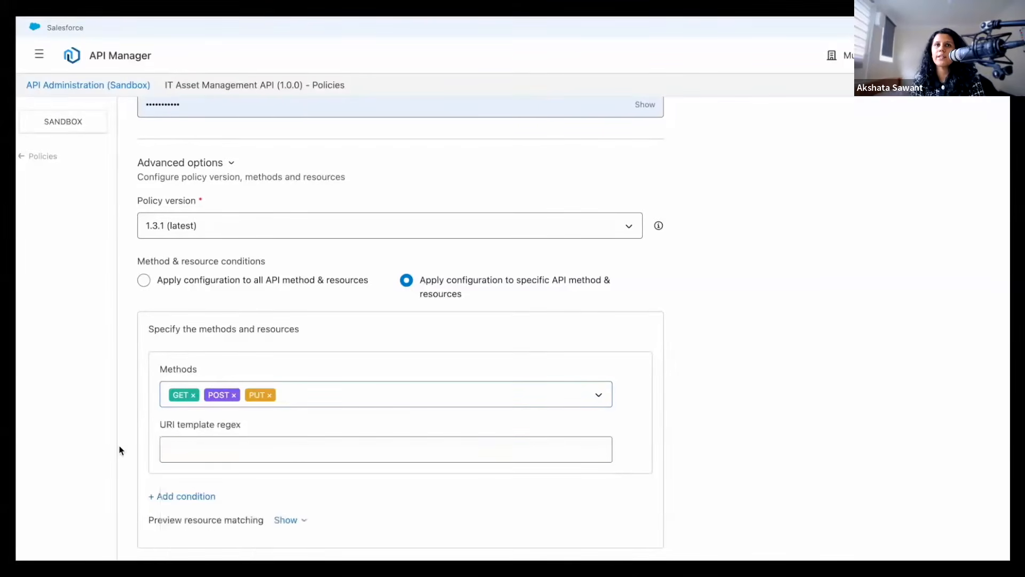
- Set the URI template regex of the GET, POST and PUT condition to /tickets and preview the resource matching
{"action": "type", "text": "/tickets"}
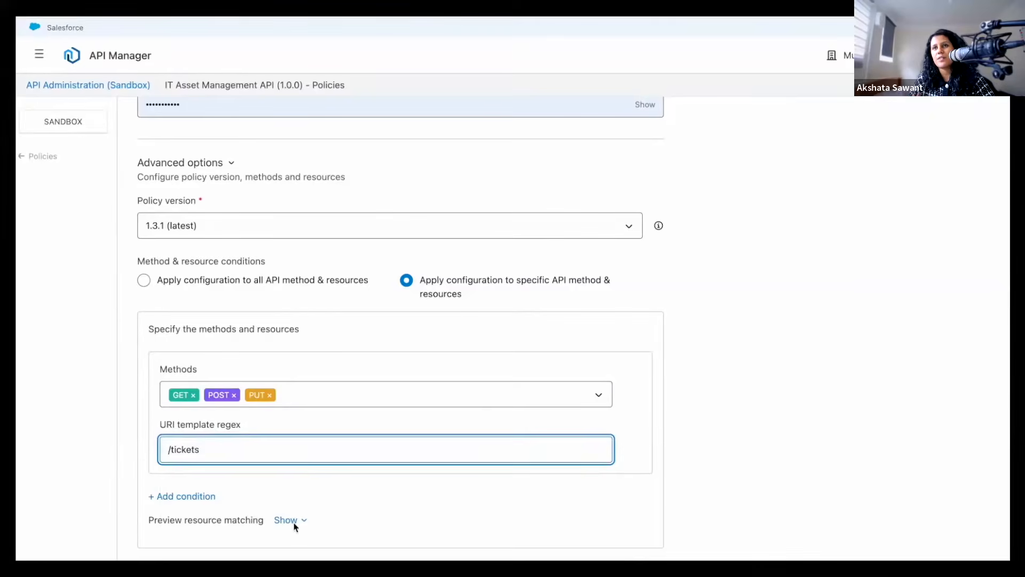
{"action": "left_click", "coordinate": [292, 520]}
{"action": "scroll", "coordinate": [325, 473], "scroll_direction": "down", "scroll_amount": 2}
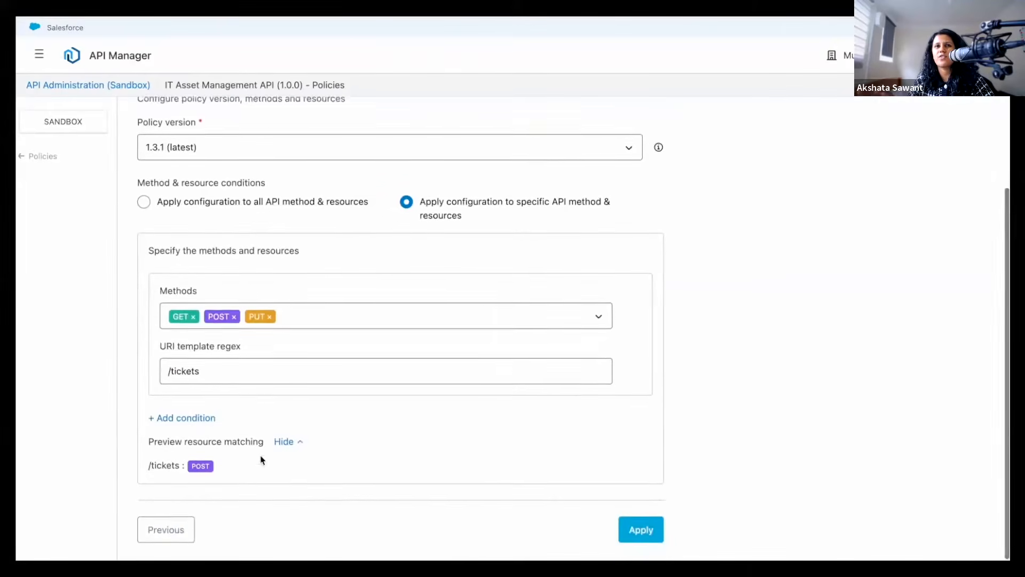
- Add a second condition with the GET method and URI template regex /employees, and apply the authentication policy
{"action": "left_click", "coordinate": [195, 419]}
{"action": "left_click", "coordinate": [227, 459]}
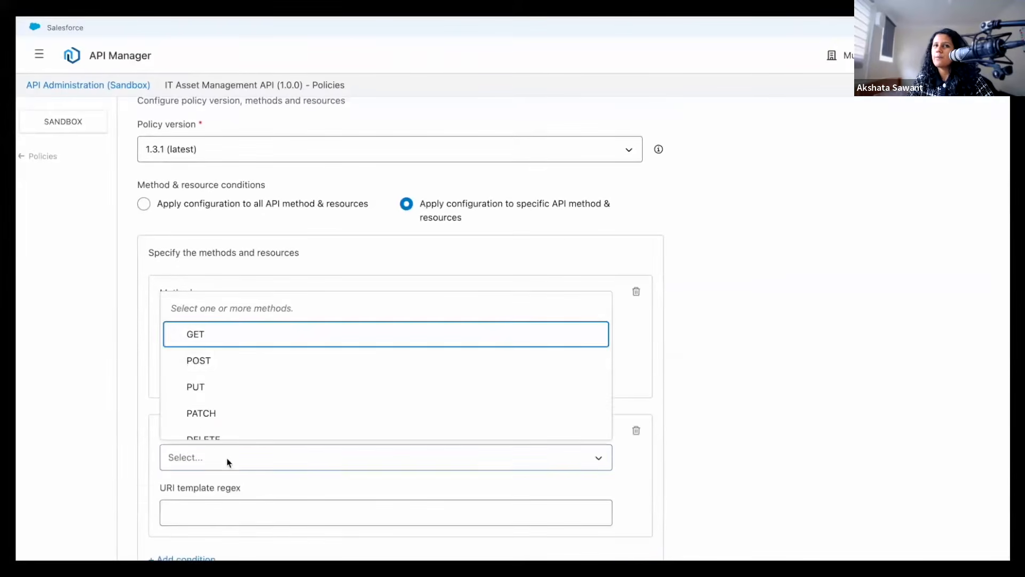
{"action": "left_click", "coordinate": [250, 334]}
{"action": "left_click", "coordinate": [238, 518]}
{"action": "type", "text": "/"}
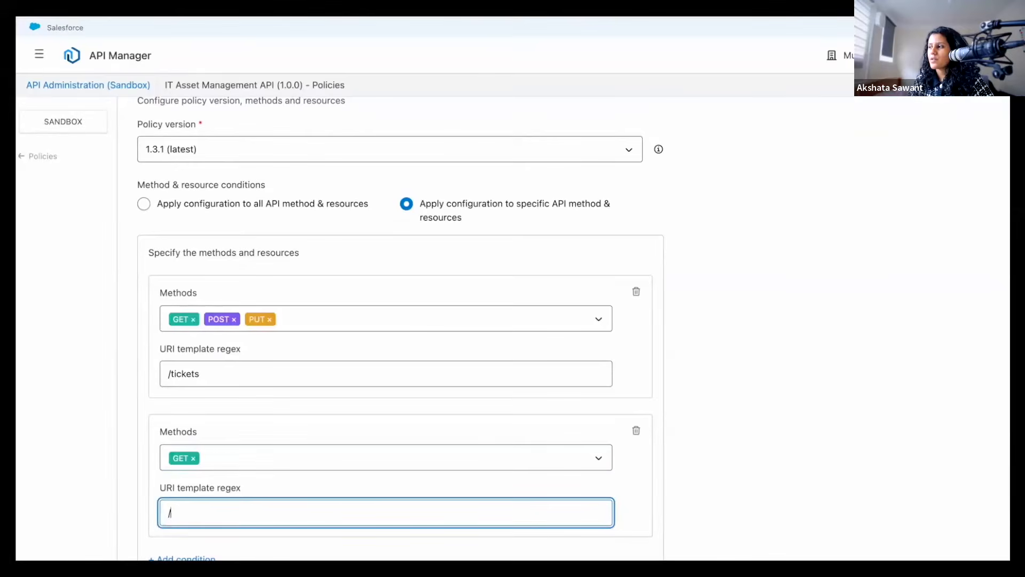
{"action": "type", "text": "employees"}
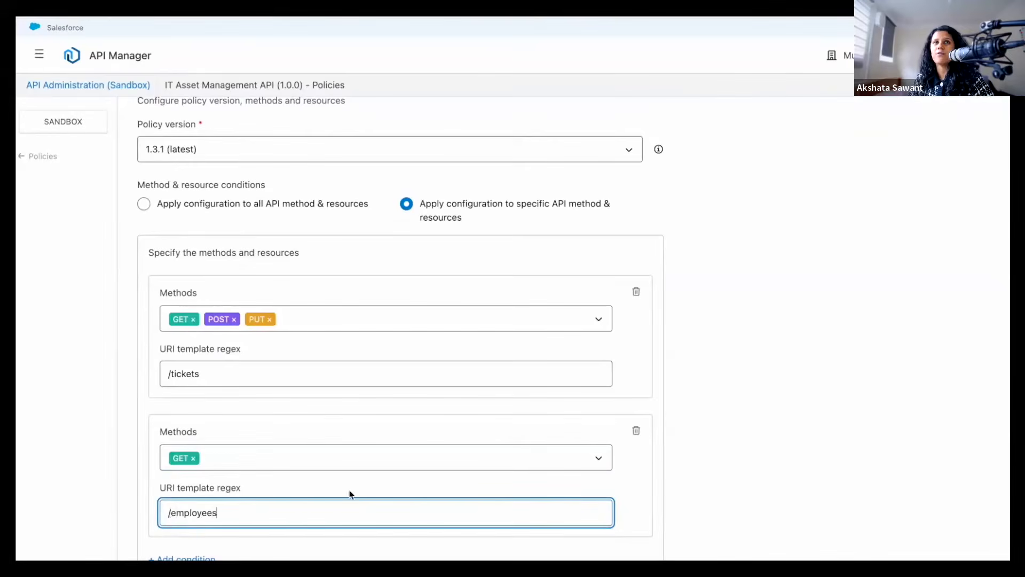
{"action": "scroll", "coordinate": [350, 492], "scroll_direction": "down", "scroll_amount": 3}
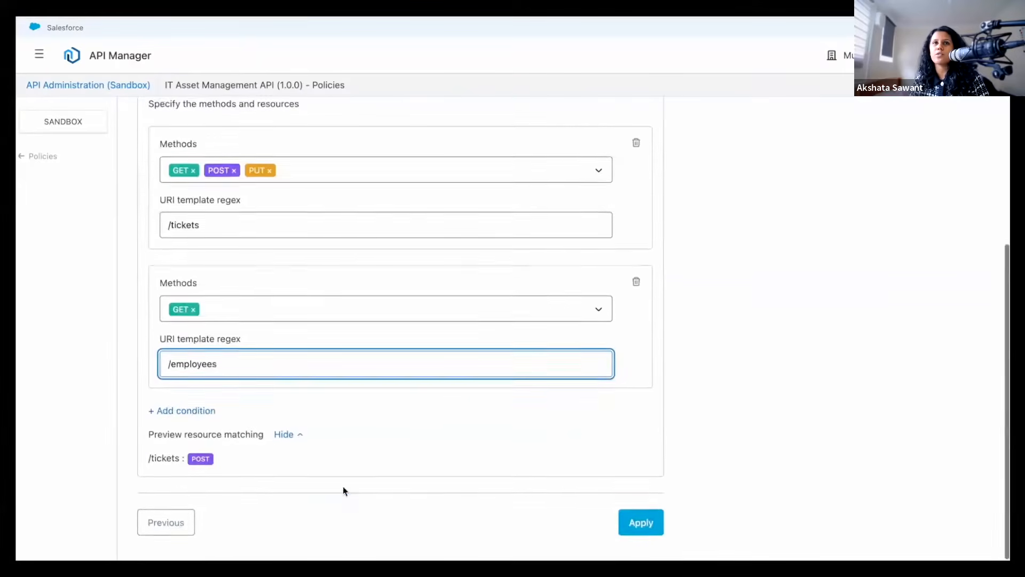
{"action": "left_click", "coordinate": [263, 418]}
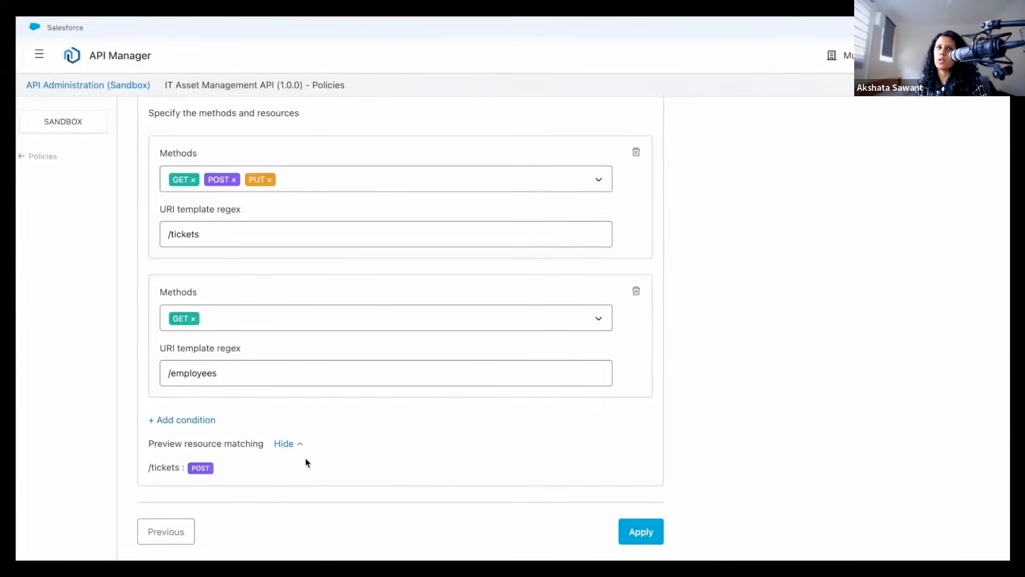
{"action": "left_click", "coordinate": [628, 521]}
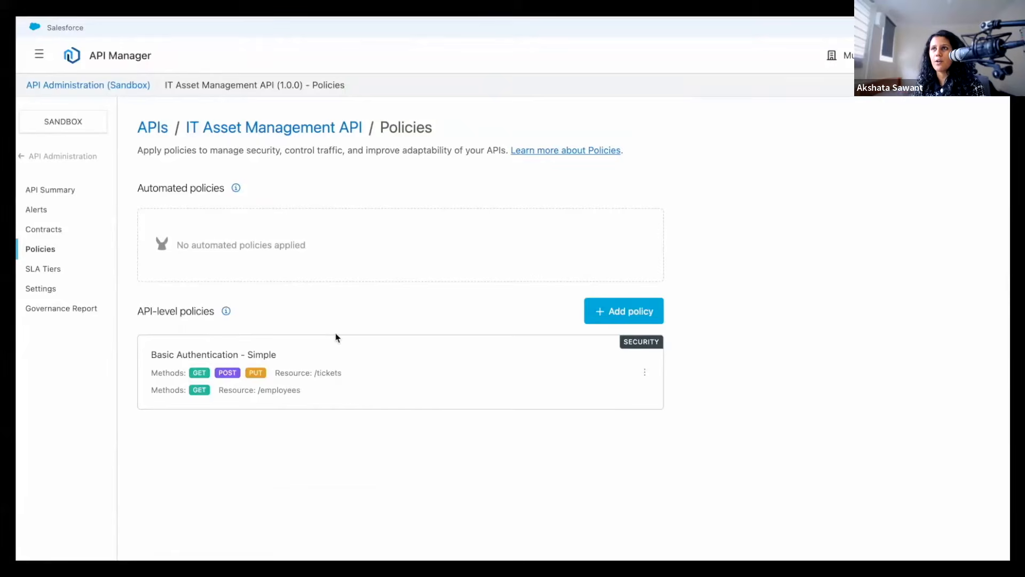
- Add another API-level policy, choosing Rate Limiting under Quality of service, and continue to its configuration
{"action": "left_click", "coordinate": [623, 316]}
{"action": "scroll", "coordinate": [496, 344], "scroll_direction": "down", "scroll_amount": 2}
{"action": "scroll", "coordinate": [496, 345], "scroll_direction": "down", "scroll_amount": 5}
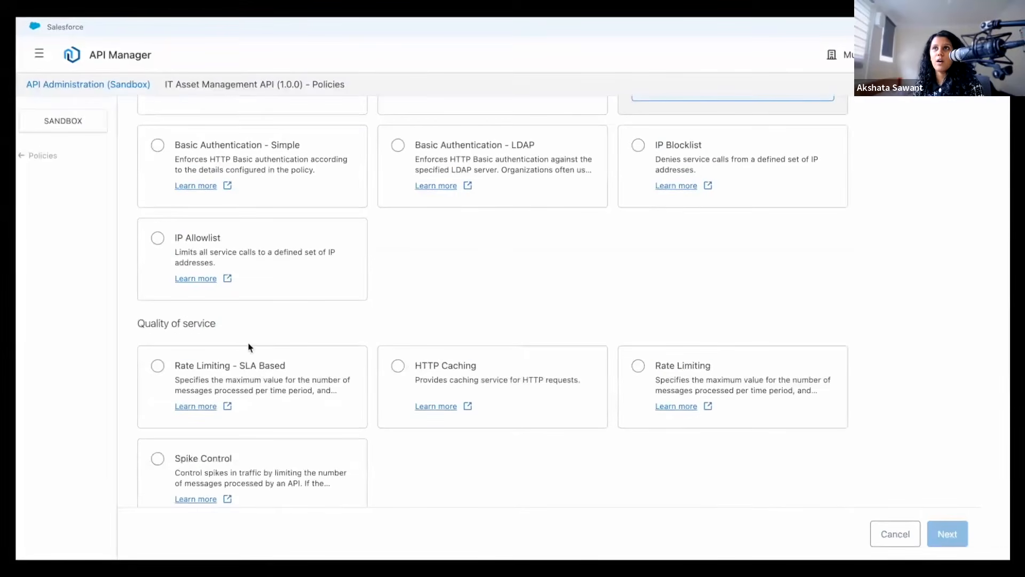
{"action": "left_click", "coordinate": [160, 368]}
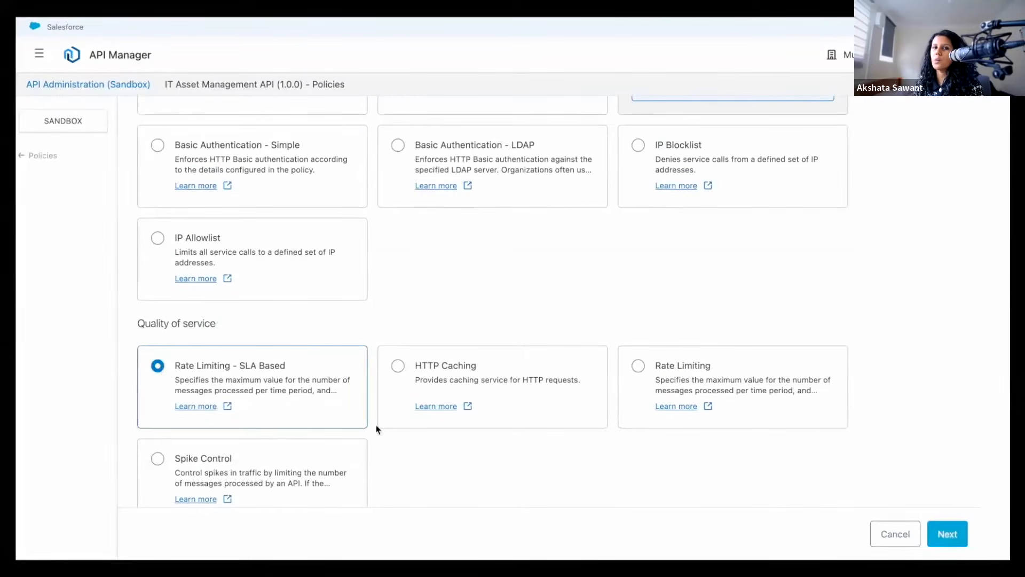
{"action": "scroll", "coordinate": [449, 440], "scroll_direction": "down", "scroll_amount": 2}
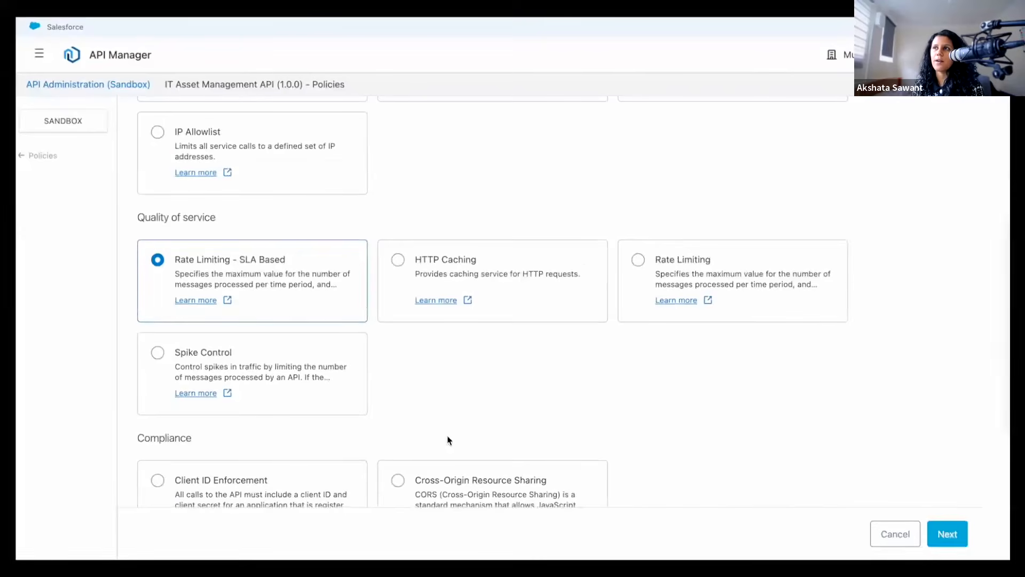
{"action": "left_click", "coordinate": [639, 260]}
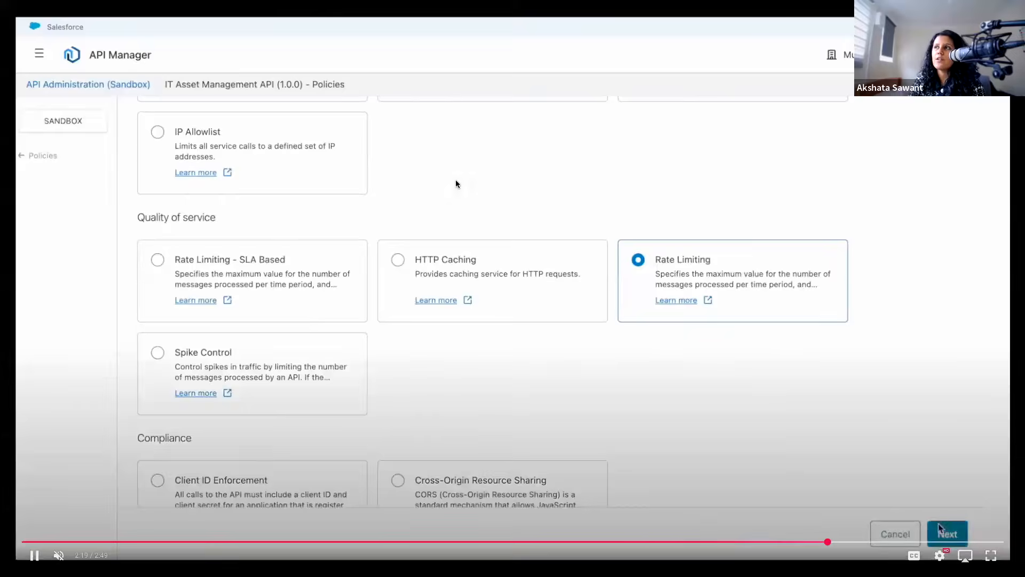
{"action": "left_click", "coordinate": [938, 529]}
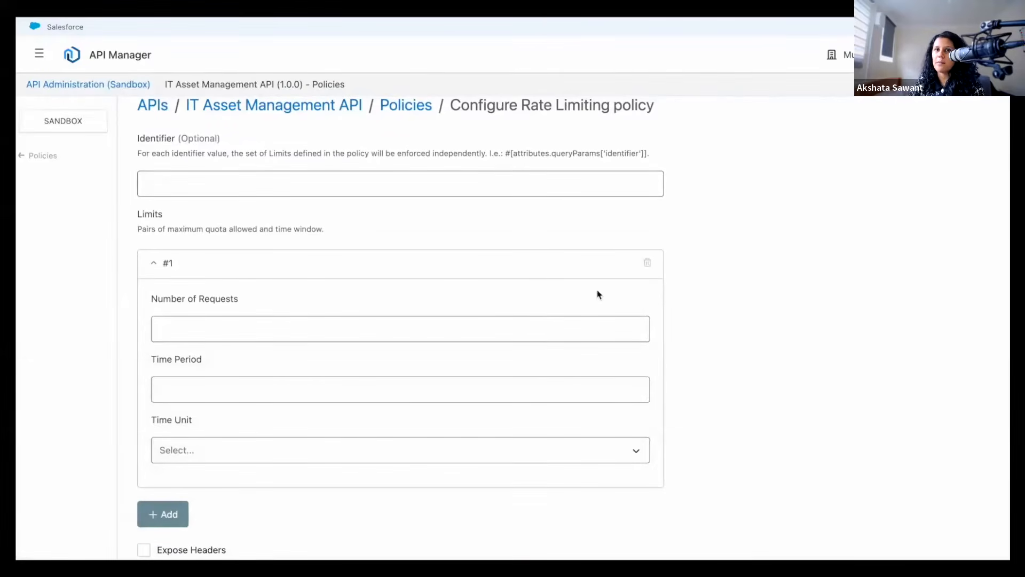
- Configure the first limit with 1000 requests, a time period of 1 and Second as the time unit
{"action": "left_click", "coordinate": [391, 325]}
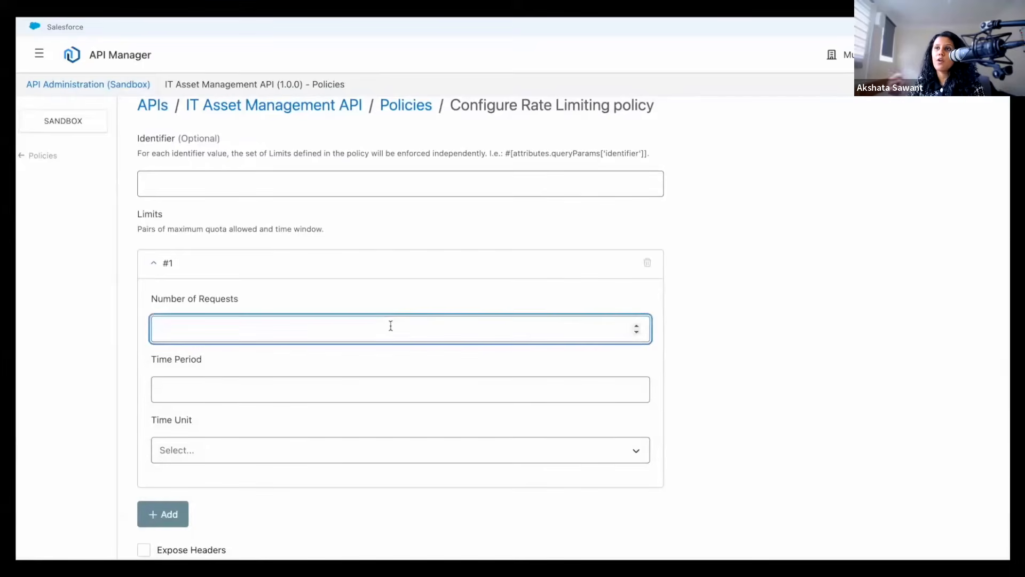
{"action": "type", "text": "1000"}
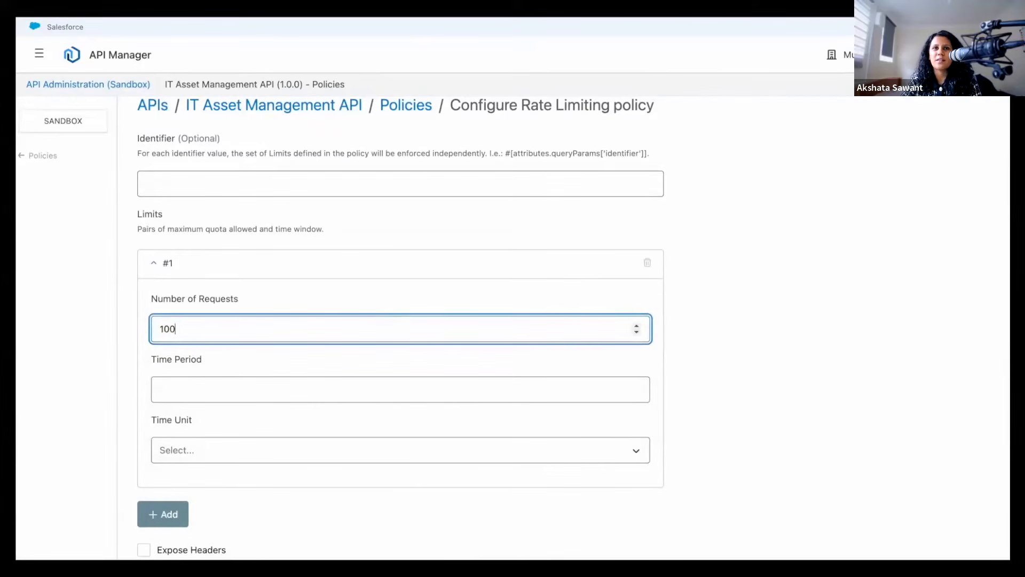
{"action": "left_click", "coordinate": [322, 388]}
{"action": "type", "text": "1"}
{"action": "left_click", "coordinate": [275, 450]}
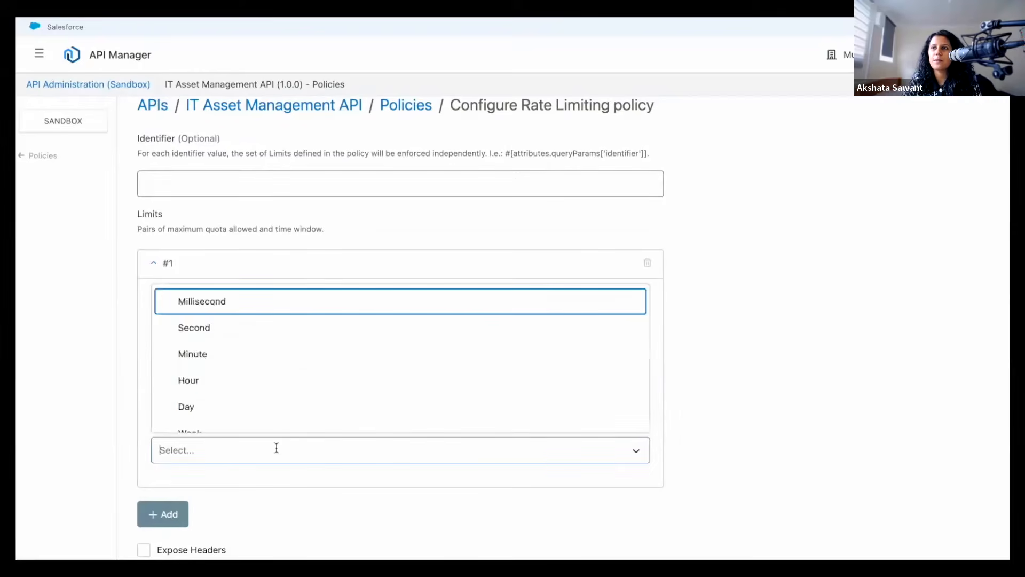
{"action": "left_click", "coordinate": [292, 335]}
{"action": "scroll", "coordinate": [258, 474], "scroll_direction": "down", "scroll_amount": 2}
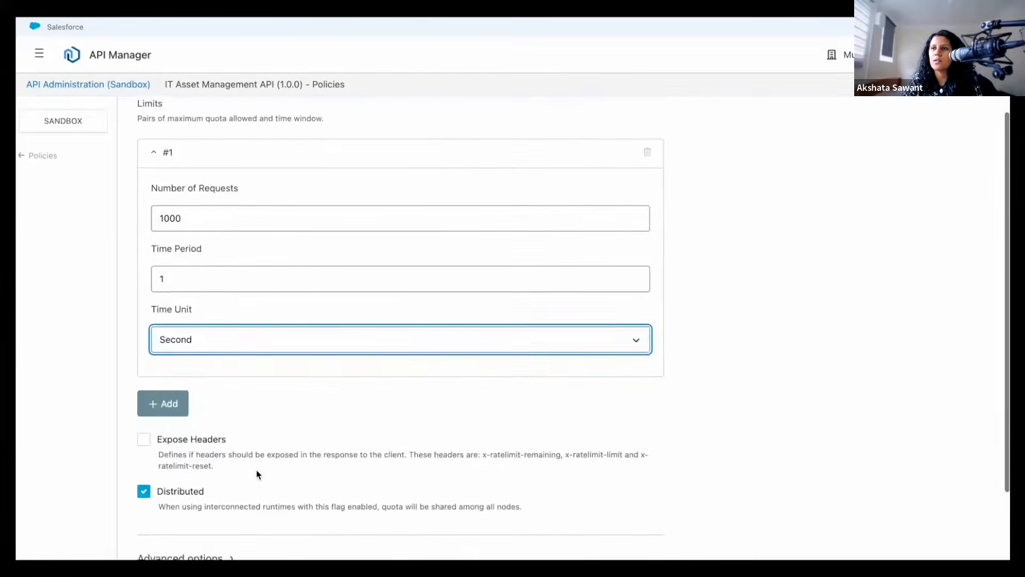
- Expand the advanced options and apply the Rate Limiting policy to all API methods and resources
{"action": "scroll", "coordinate": [257, 473], "scroll_direction": "down", "scroll_amount": 2}
{"action": "left_click", "coordinate": [217, 464]}
{"action": "scroll", "coordinate": [217, 470], "scroll_direction": "down", "scroll_amount": 2}
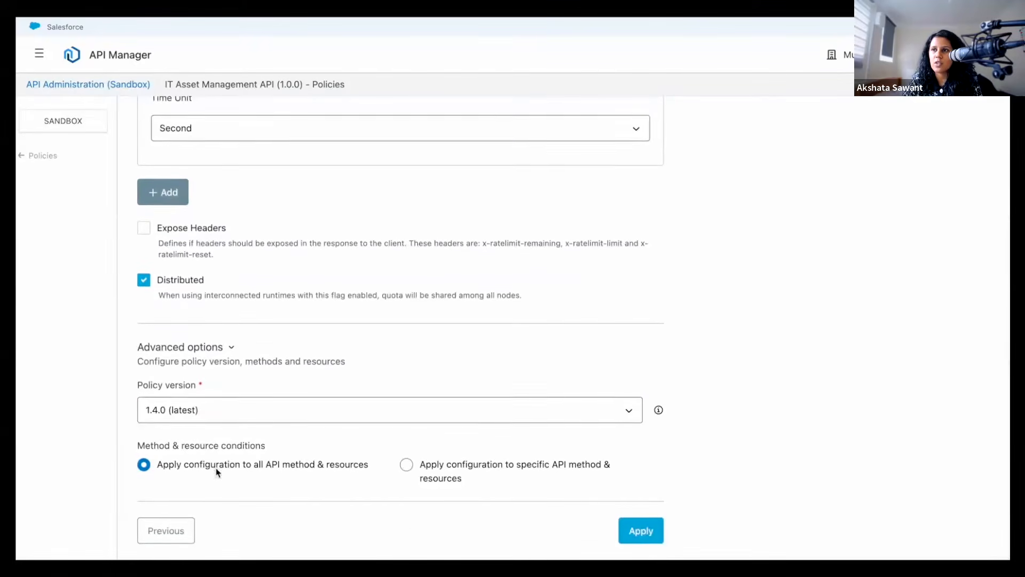
{"action": "left_click", "coordinate": [630, 533]}
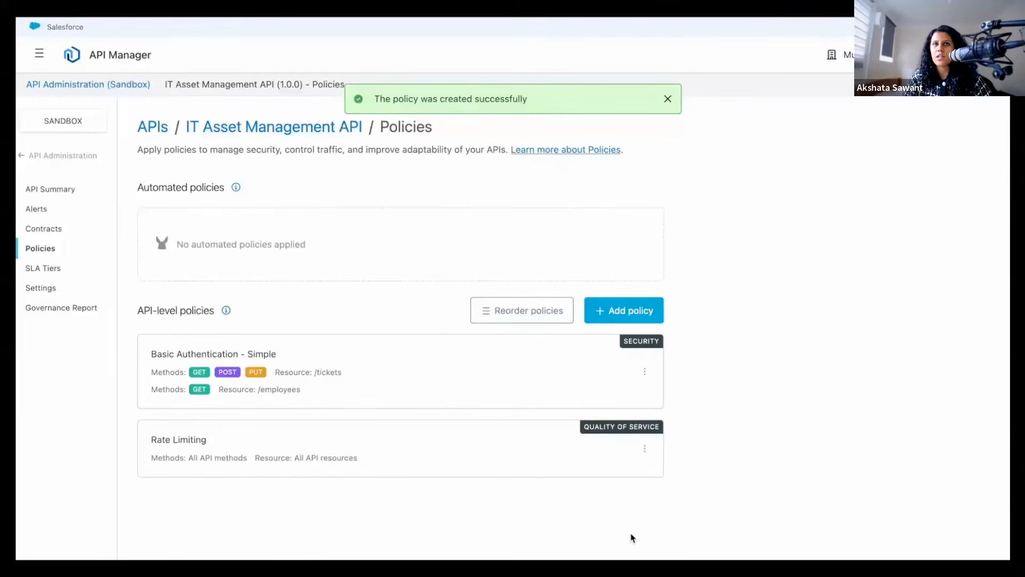
{"action": "key", "text": "Right"}
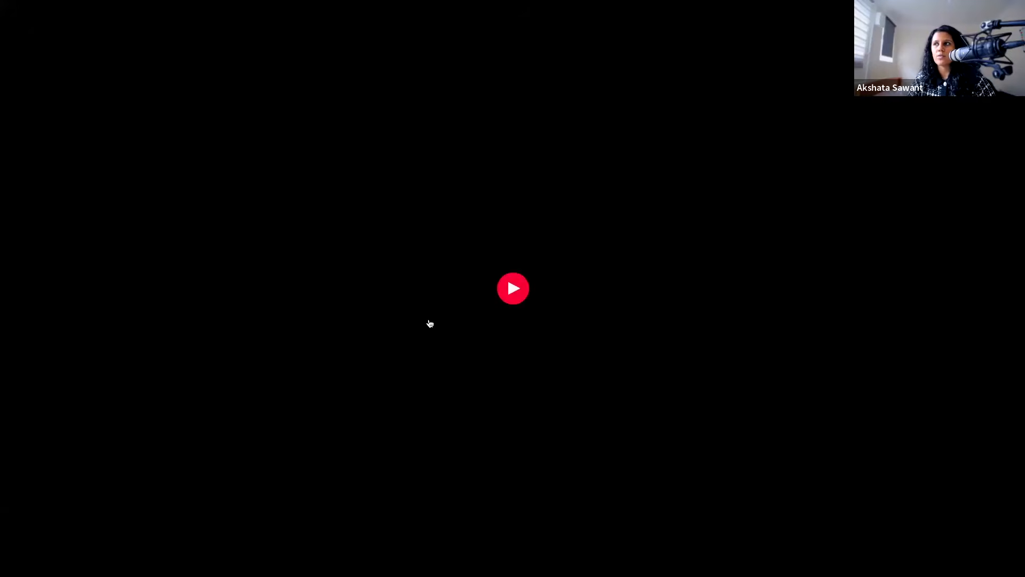
{"action": "key", "text": "Right"}
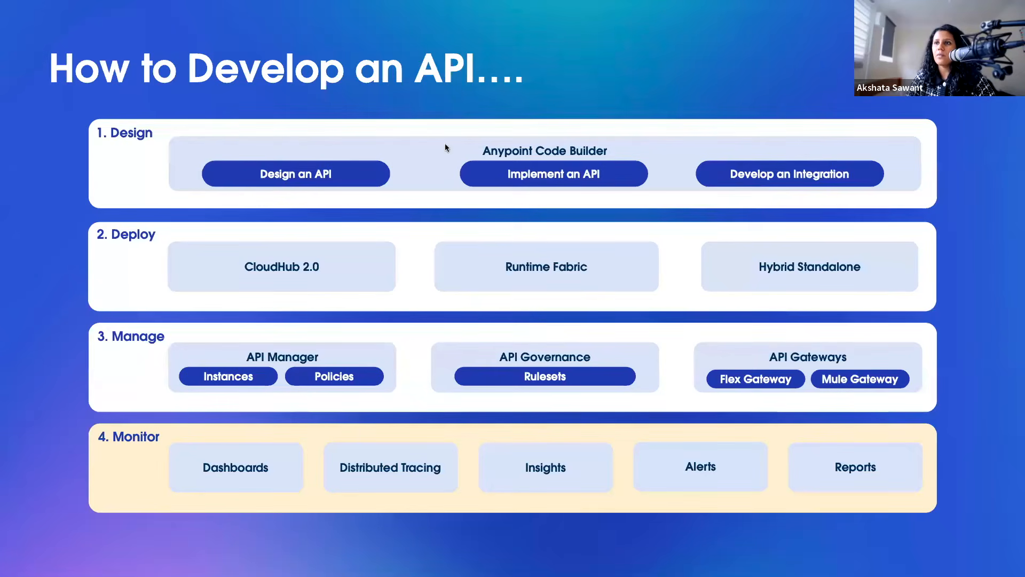